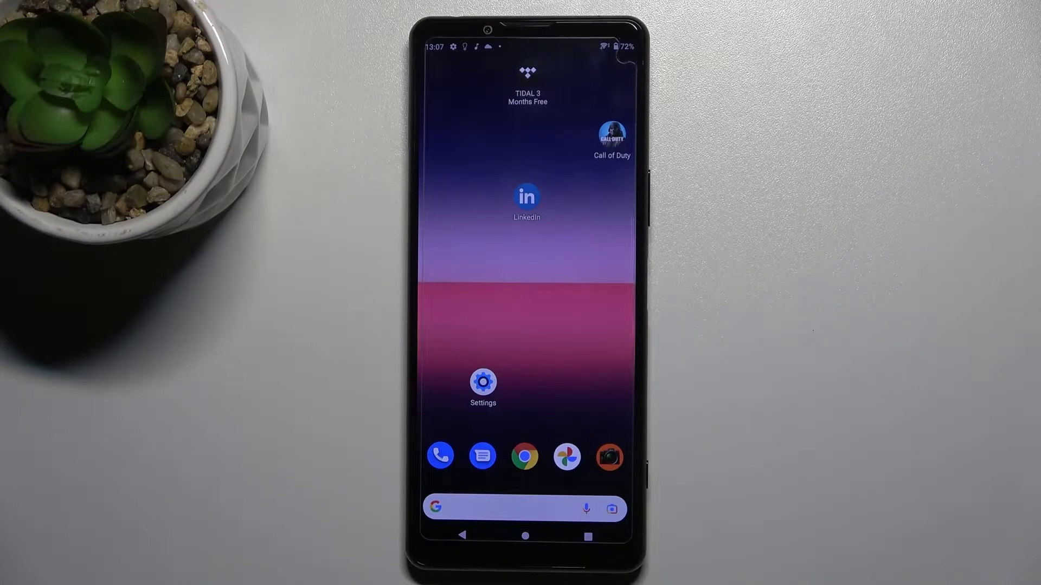
- Launch the Settings app from the home screen
click(483, 382)
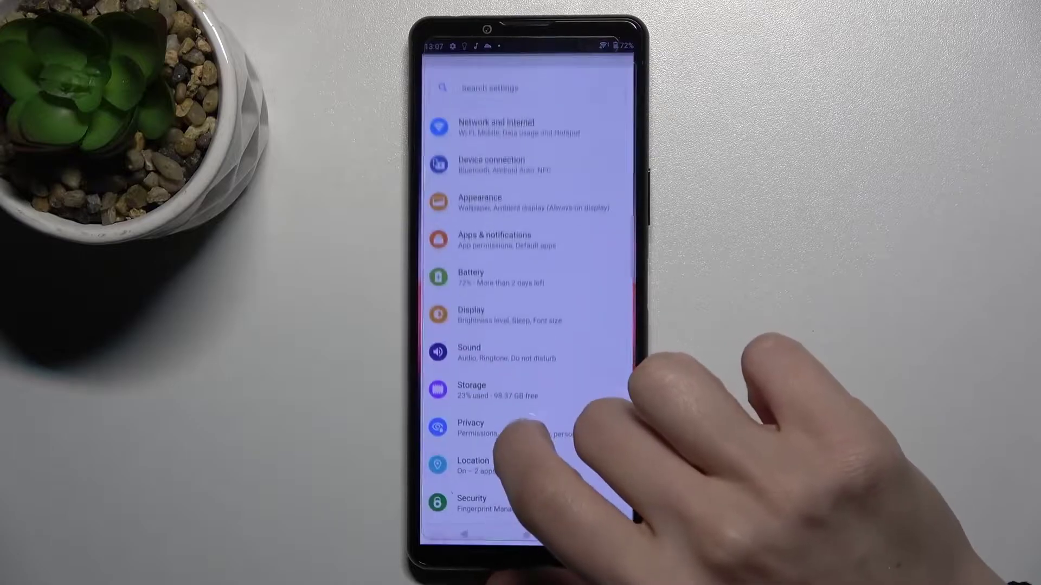
scroll(533, 423, down, 5)
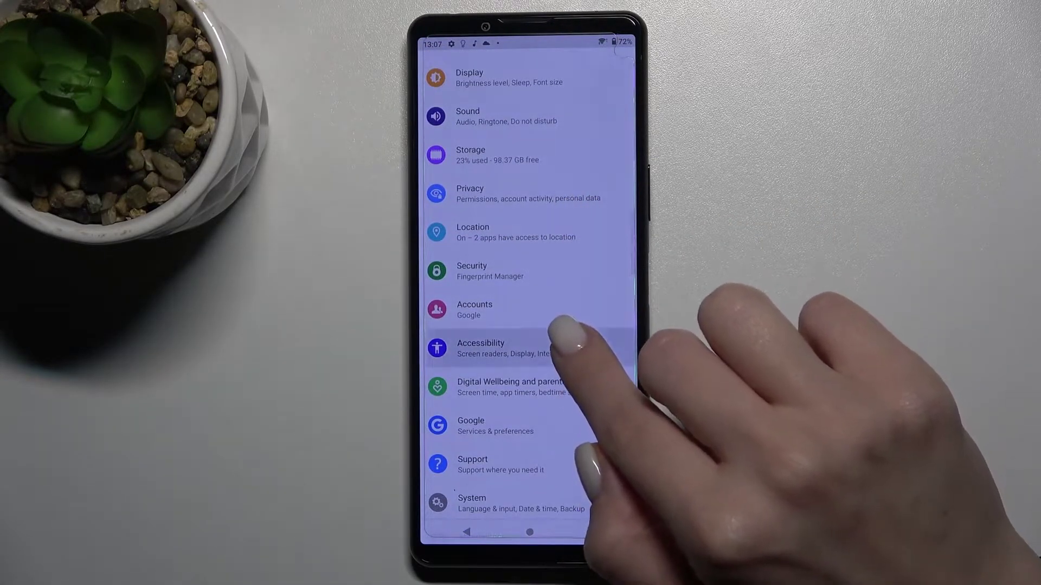
- Reach Gesture settings via Accessibility and System navigation
click(569, 348)
scroll(516, 467, down, 5)
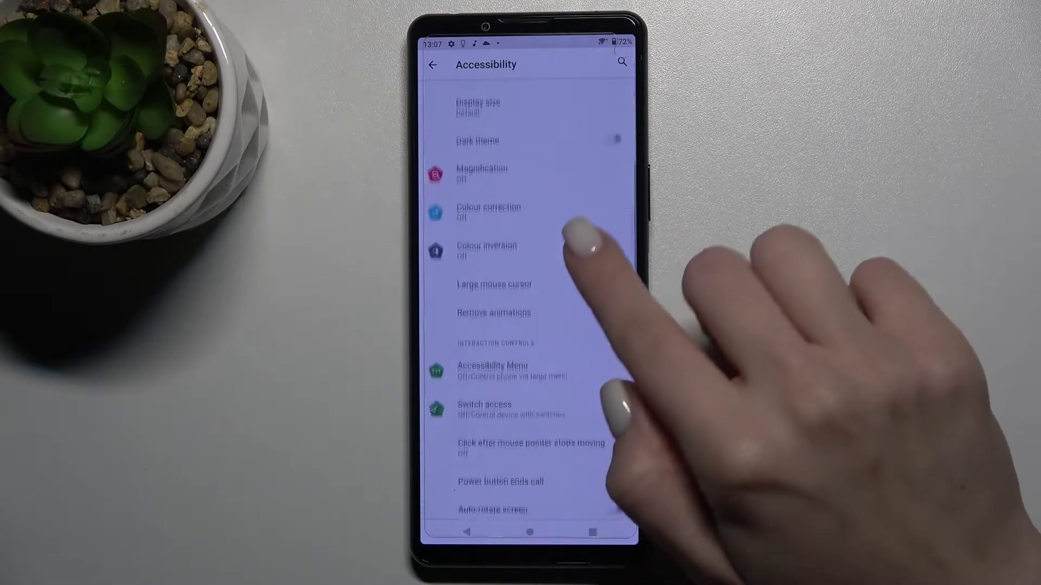
scroll(528, 439, down, 5)
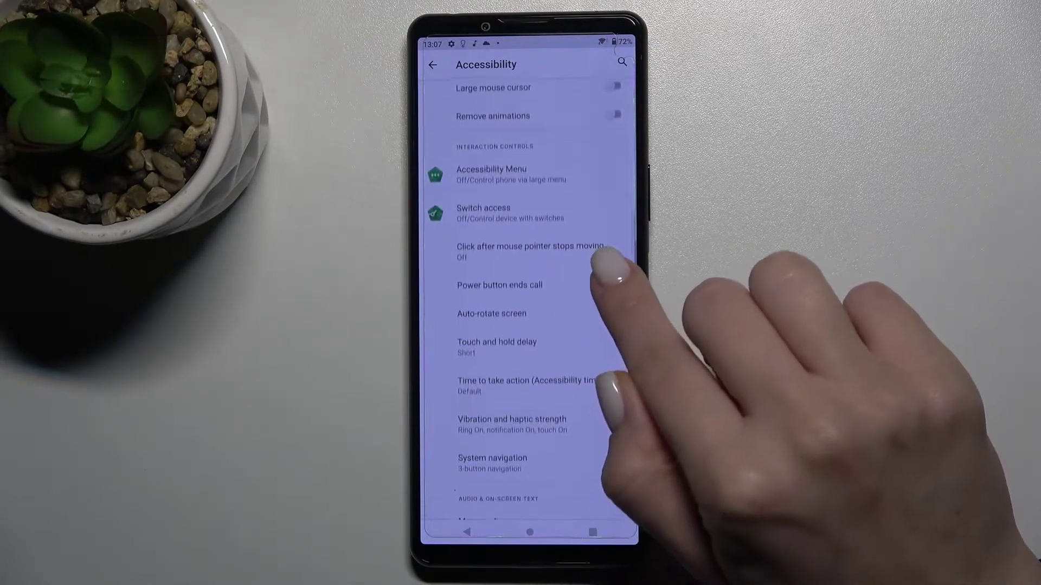
click(521, 402)
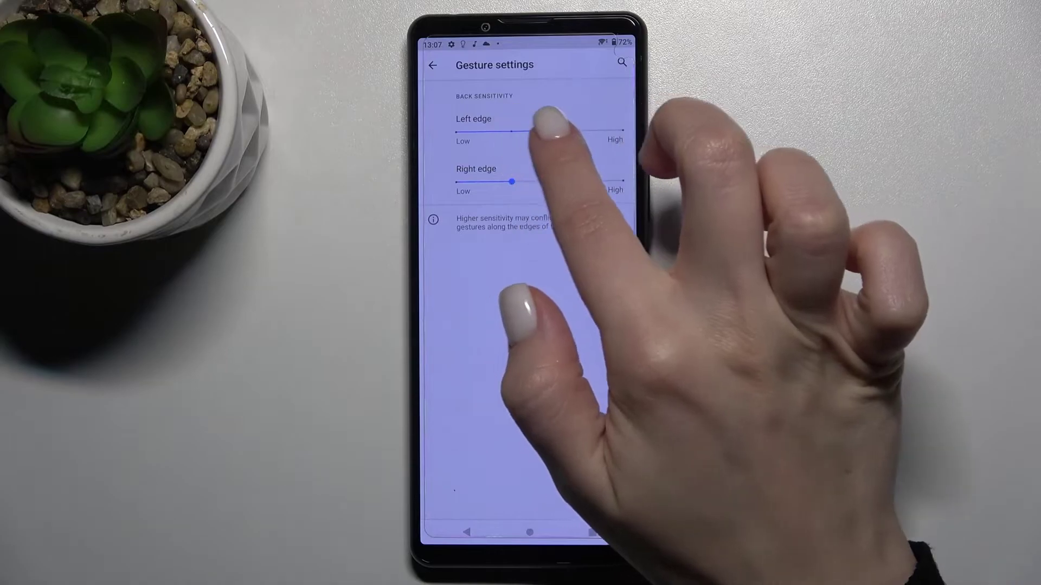
- Try left and right edge back sensitivity at High, then bring the right edge back down
click(511, 131)
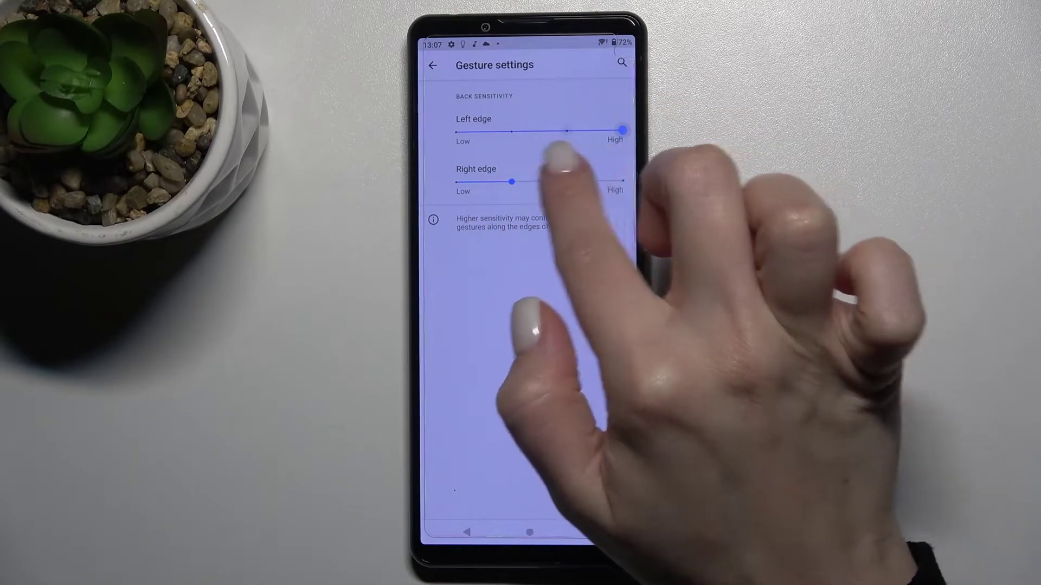
drag(504, 180, 623, 181)
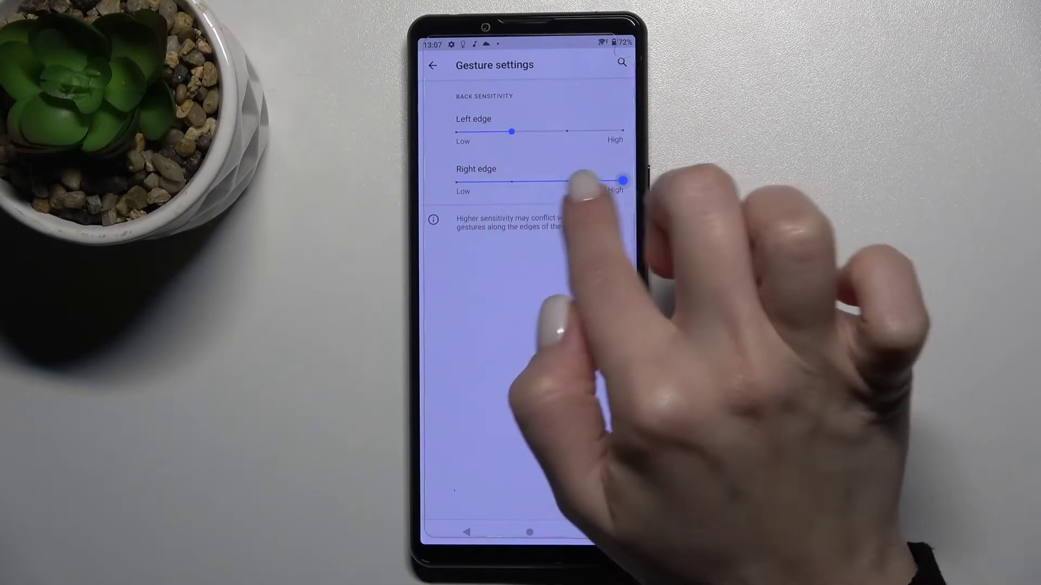
mouse_move(511, 181)
mouse_down()
mouse_move(564, 181)
mouse_move(511, 180)
mouse_up()
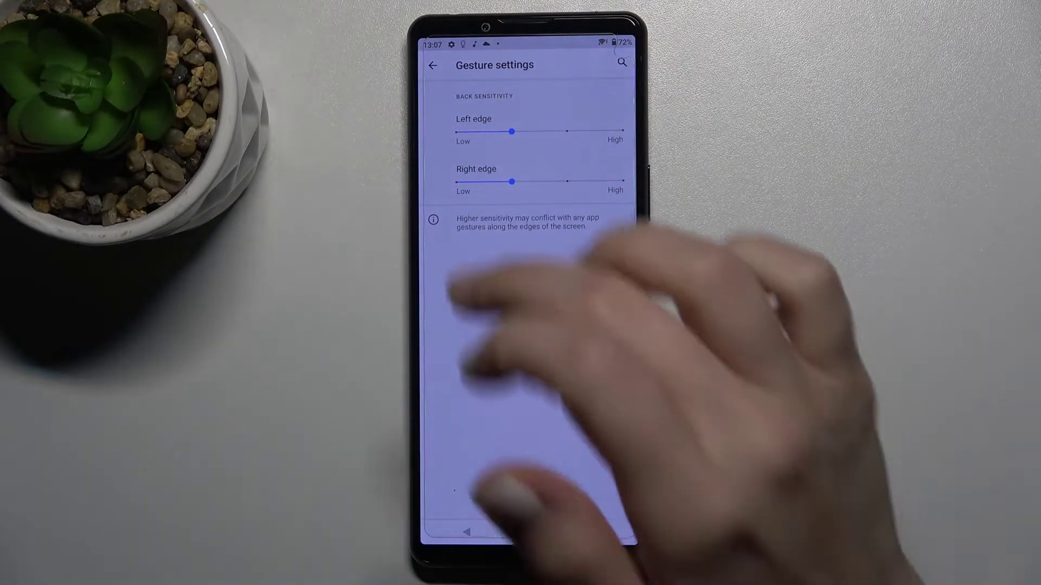
- Leave gesture settings and dismiss Settings from Recents to reach the home screen
click(432, 65)
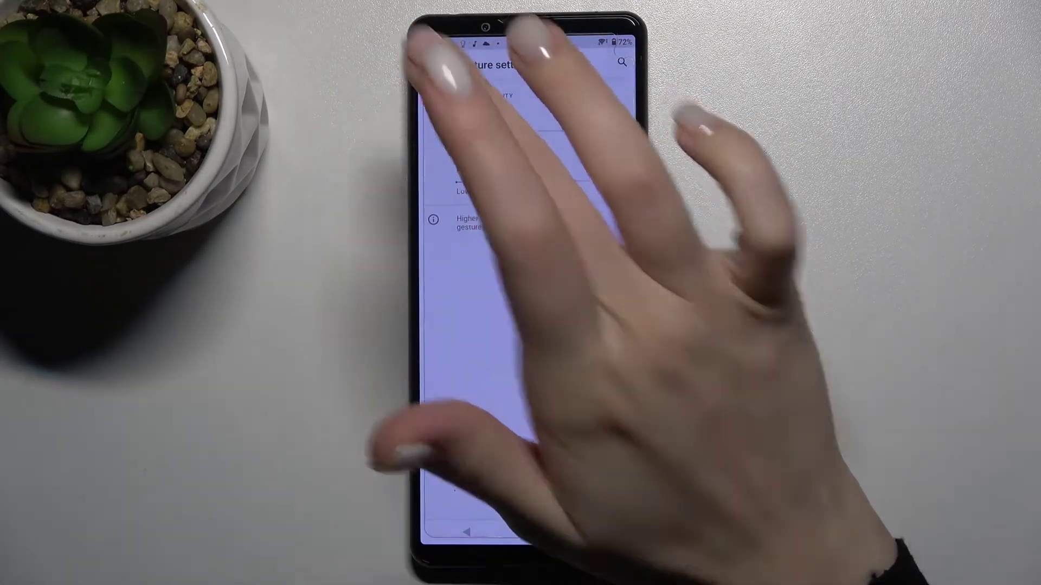
click(592, 532)
drag(529, 325, 529, 81)
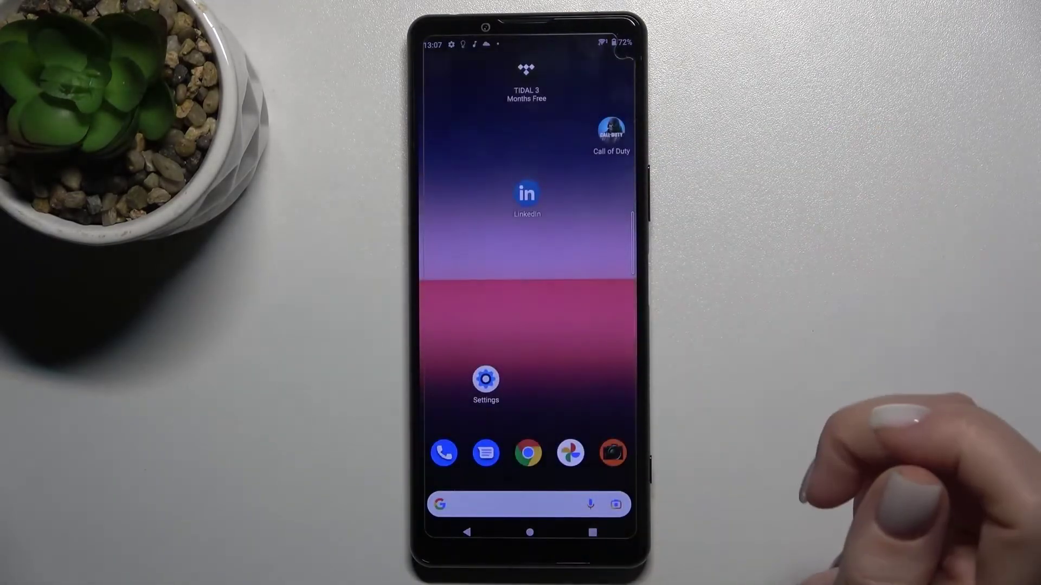